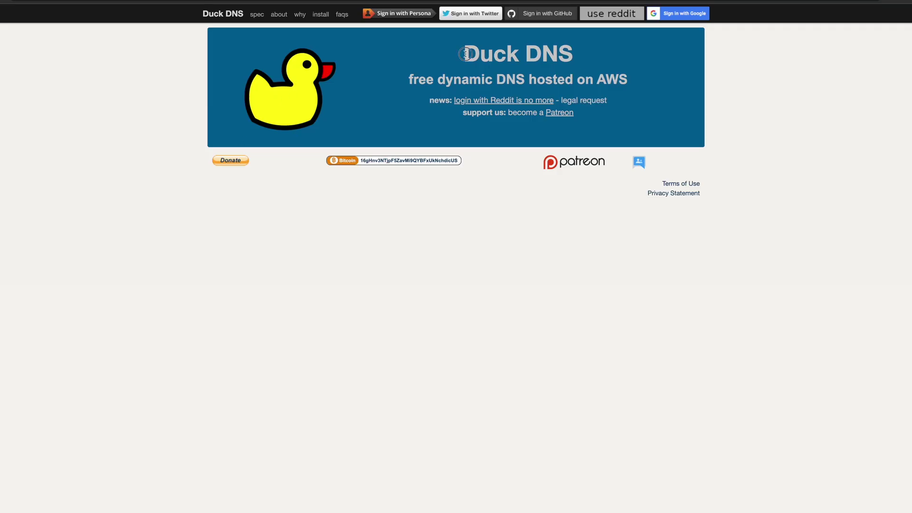
Highlight the Duck DNS name and tagline on duckdns.org
left_click_drag(466, 54, 627, 77)
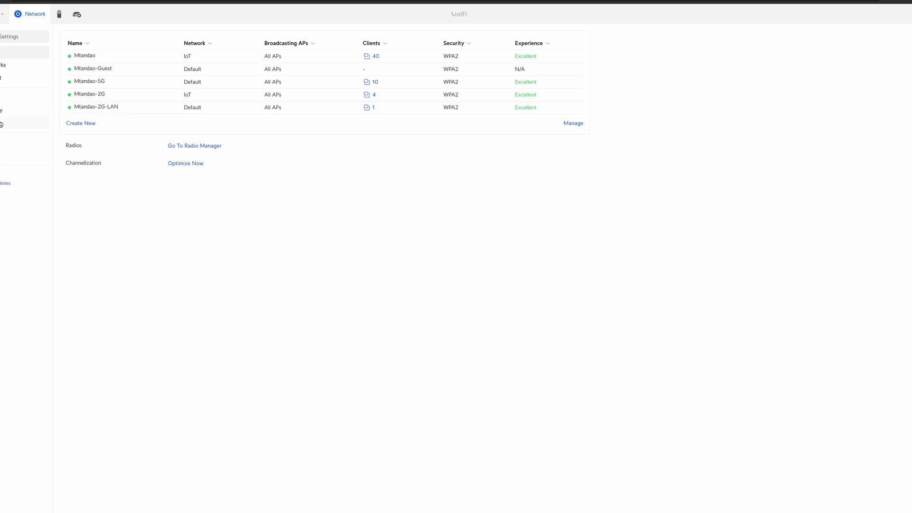
Review UniFi's port forwarding rules, then open Nabu Casa's Home Assistant Cloud info page
left_click(1, 117)
left_click(164, 38)
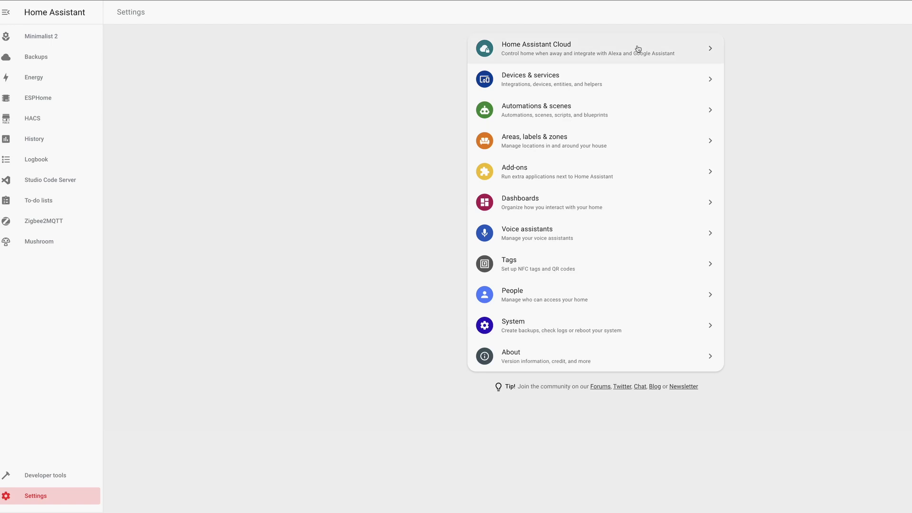
left_click(638, 49)
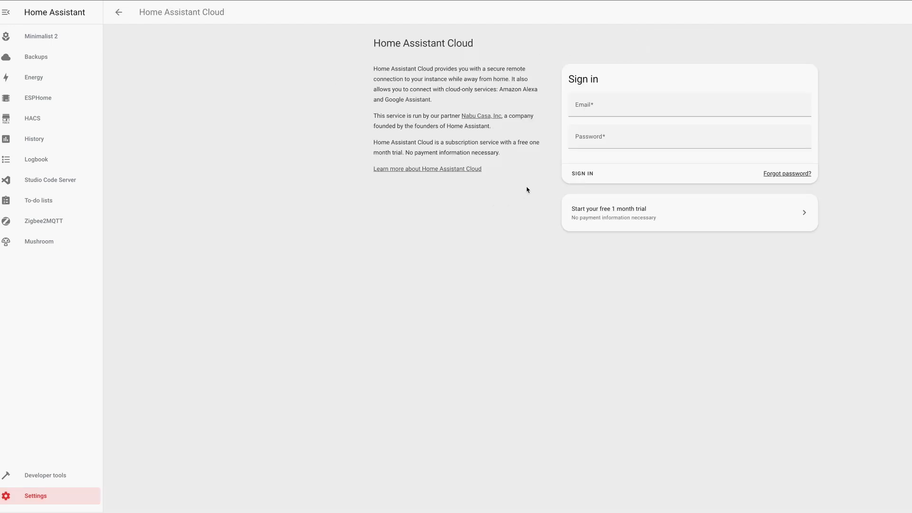
left_click(471, 170)
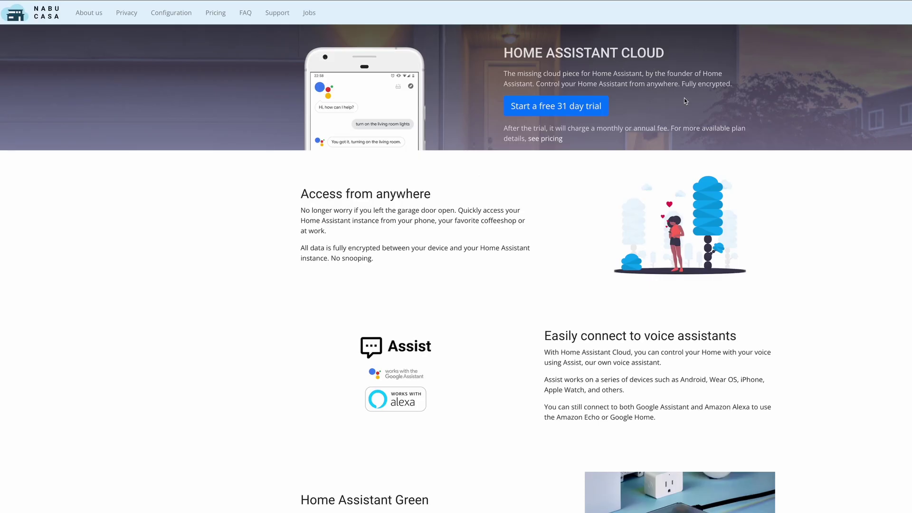
Scroll through the Nabu Casa page to read the Home Assistant Cloud features
scroll(722, 142, "down", 1)
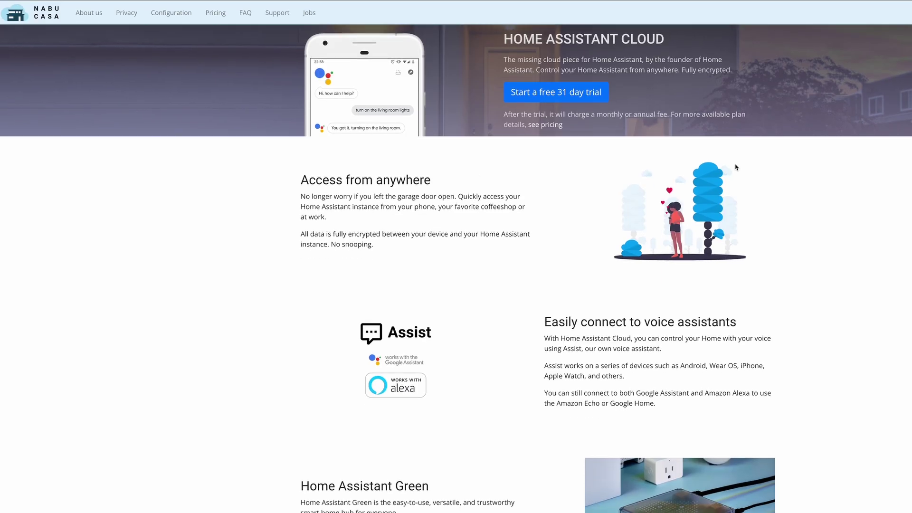
scroll(749, 171, "down", 7)
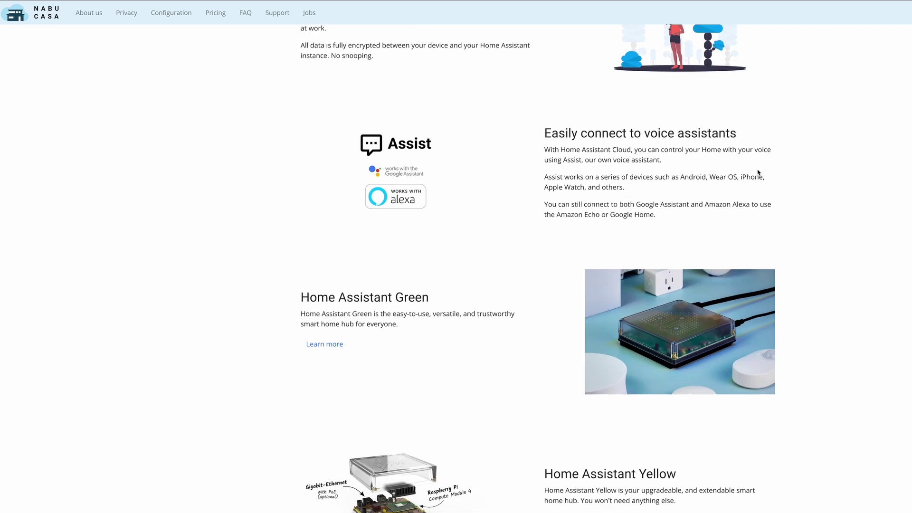
scroll(758, 170, "down", 6)
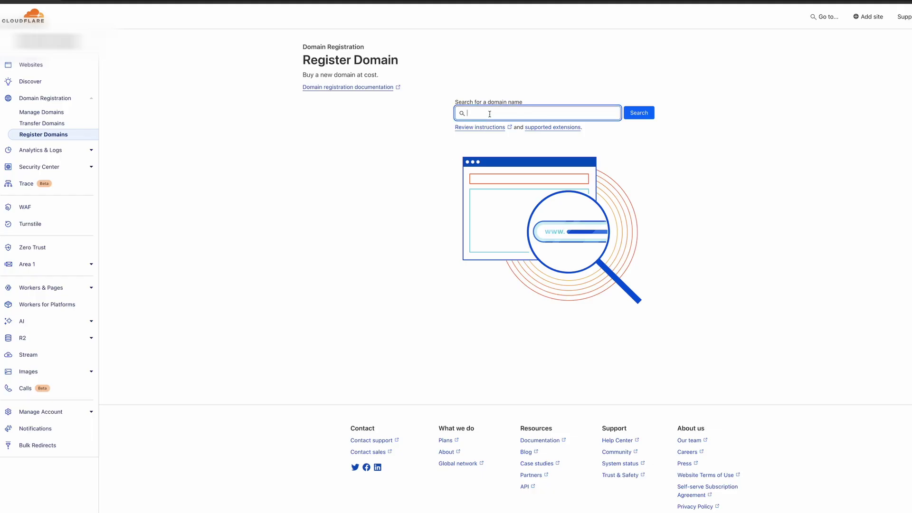
Search Cloudflare for supersecuresmarthomeforme.com, which is available at $9.77
type("supersecuresmarthomeforme.com")
left_click(648, 115)
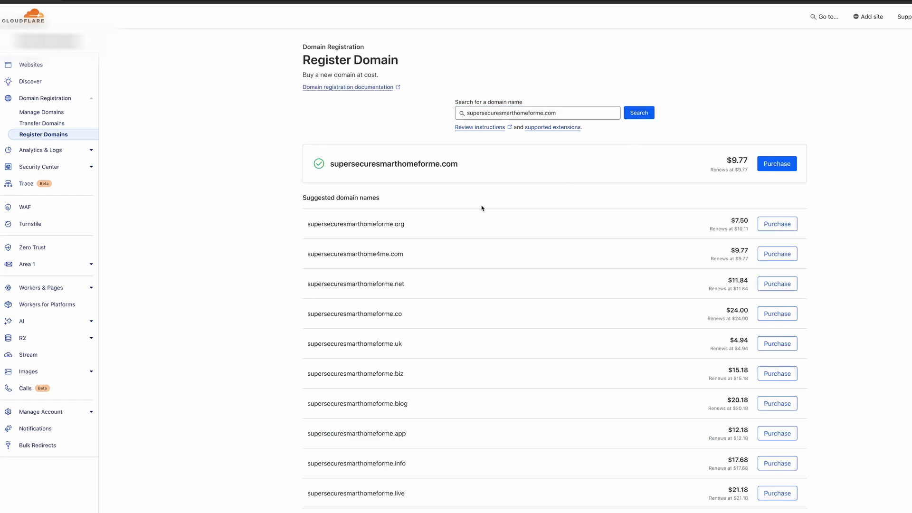
scroll(448, 224, "down", 1)
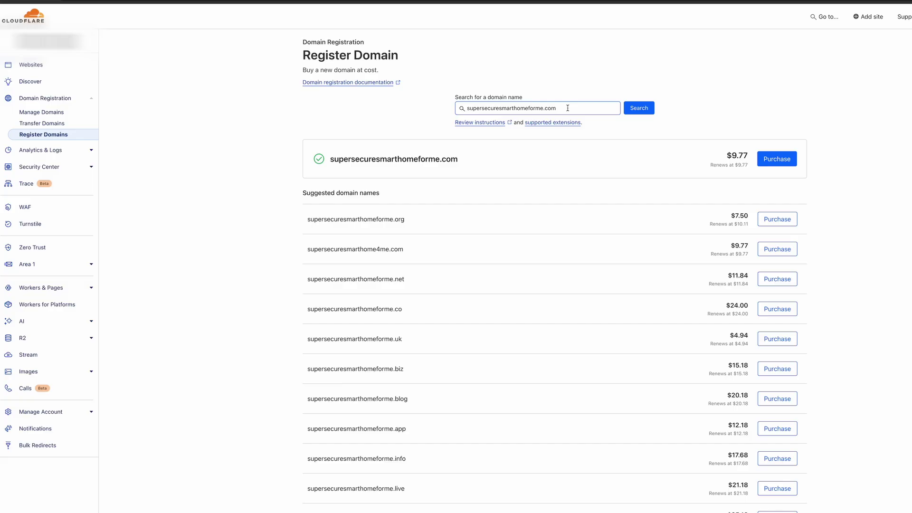
Check supersecuresmarthomeforme.io, available for $45.00, then clear the domain search field
left_click(568, 108)
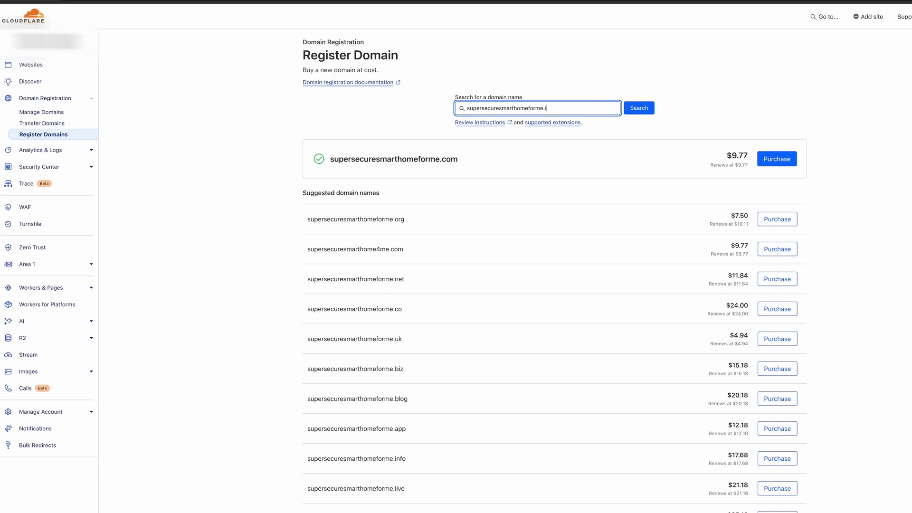
key("Return")
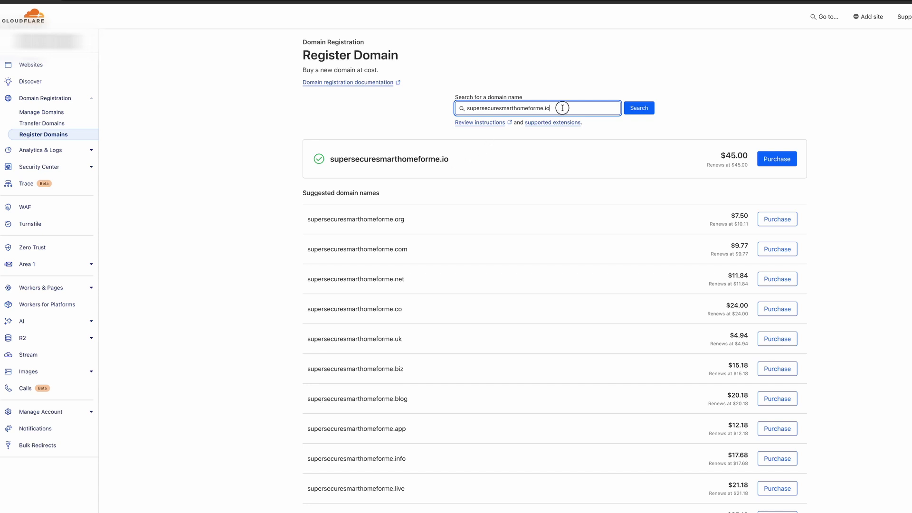
left_click_drag(562, 108, 464, 109)
key("BackSpace")
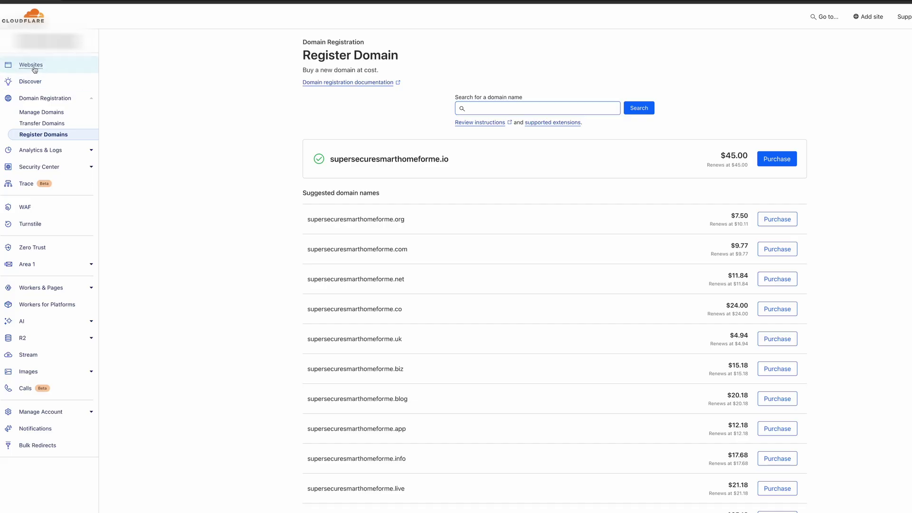
Show the Cloudflare account's two active sites, including mtandao.site, and focus the site search
left_click(31, 67)
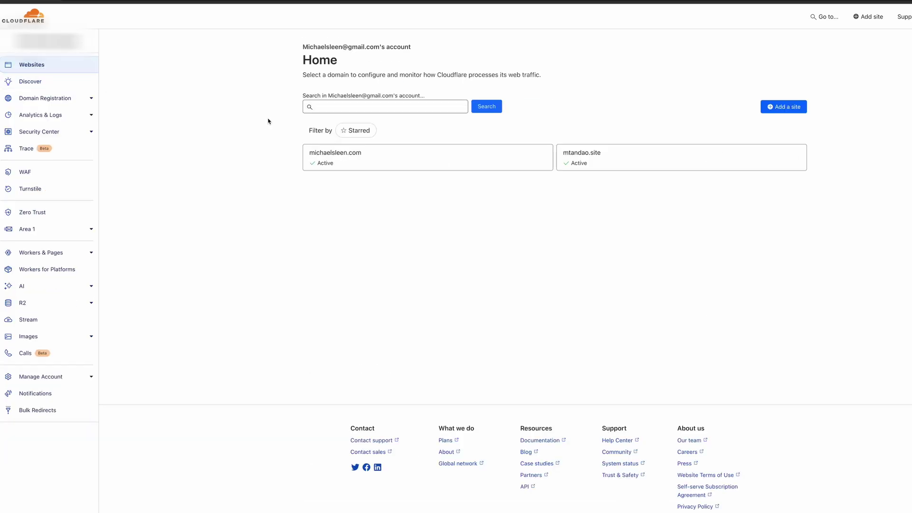
left_click(400, 108)
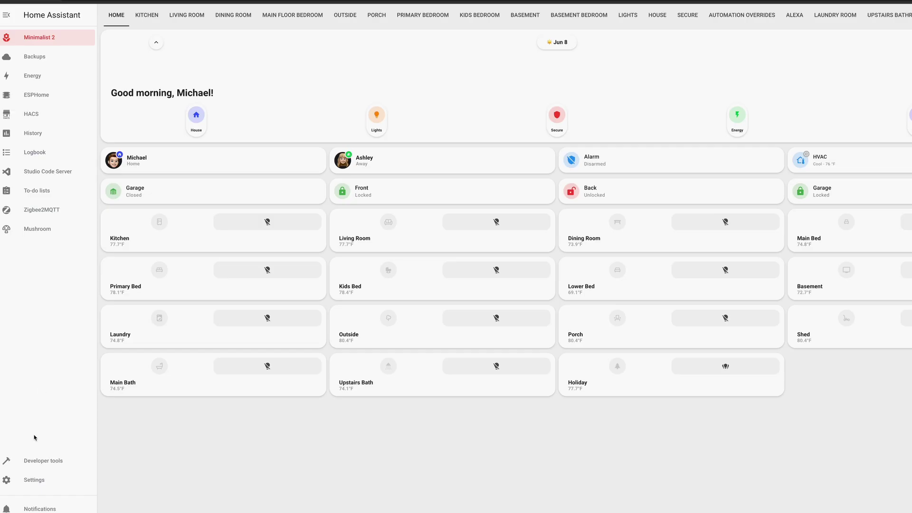
Add the Cloudflared repository URL to the Add-on Store and open the Cloudflared add-on's info page
left_click(34, 480)
left_click(498, 174)
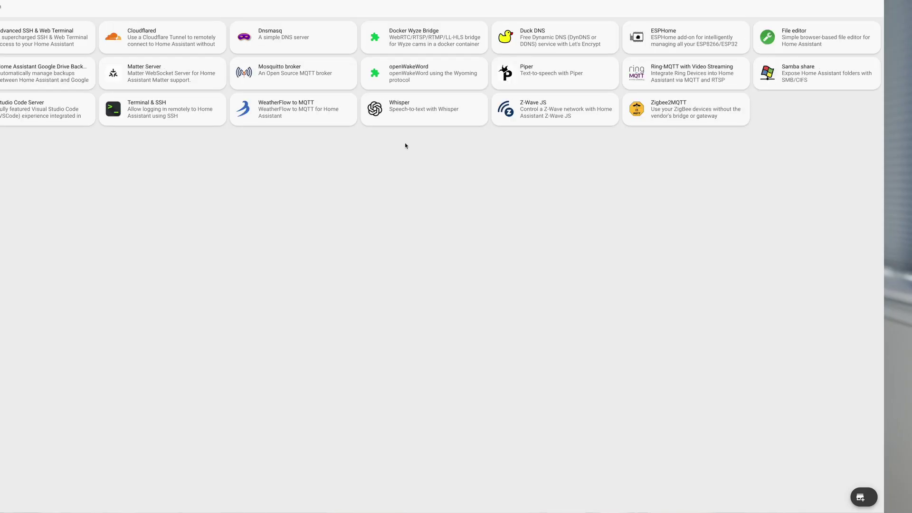
left_click(814, 498)
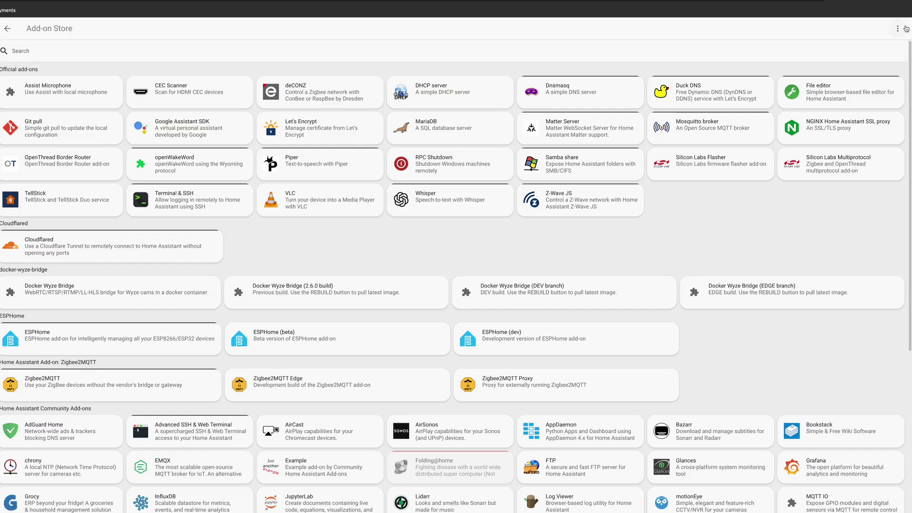
left_click(898, 29)
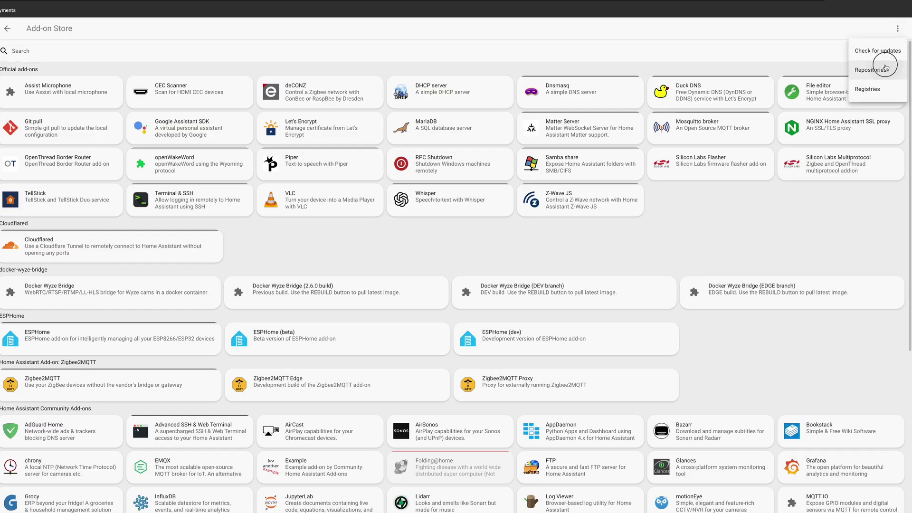
left_click(878, 69)
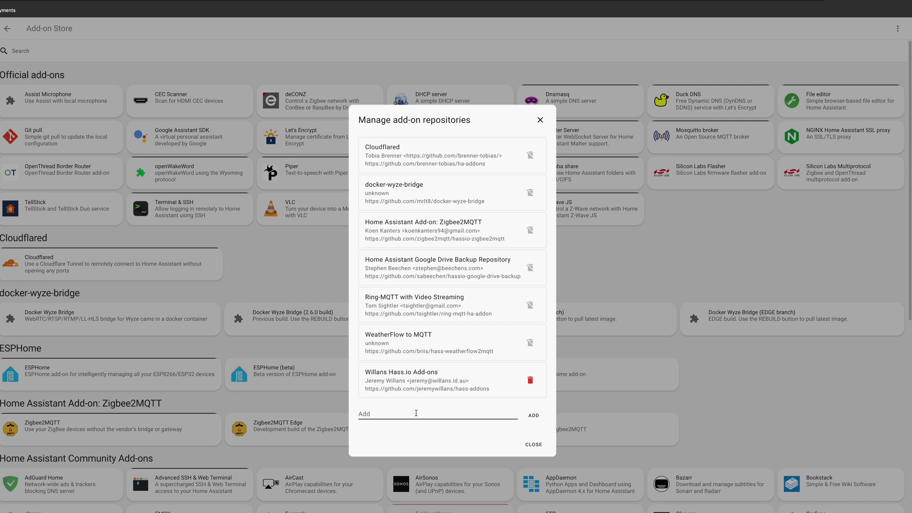
left_click(416, 413)
type("https://github.com/brenner-tobias/addon-cloudflared")
left_click(533, 415)
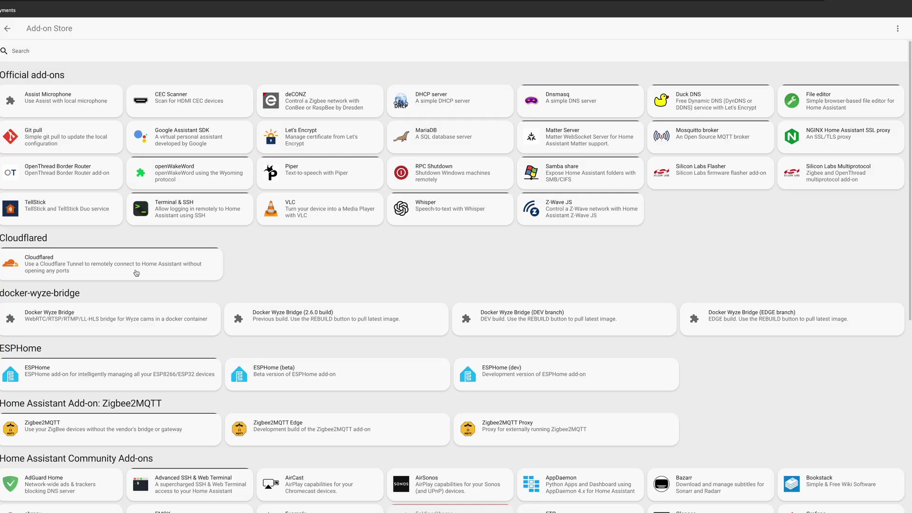
left_click(136, 269)
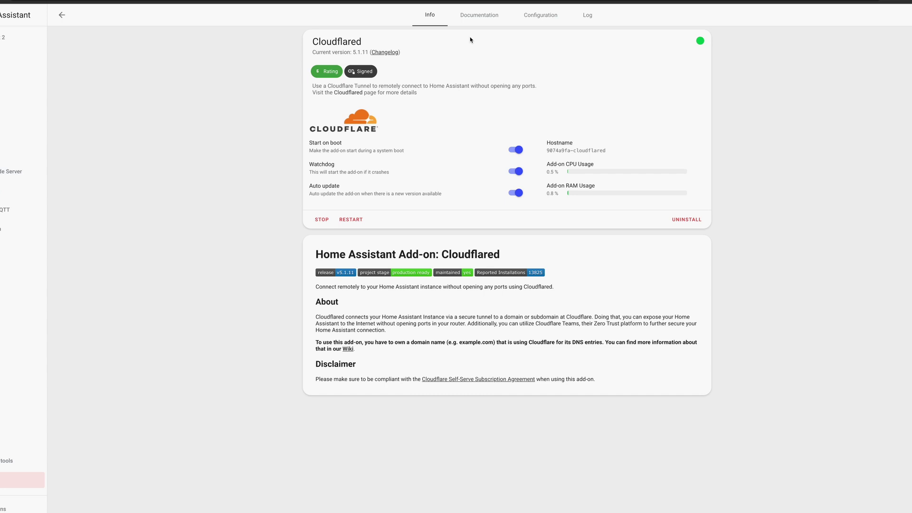
left_click(524, 18)
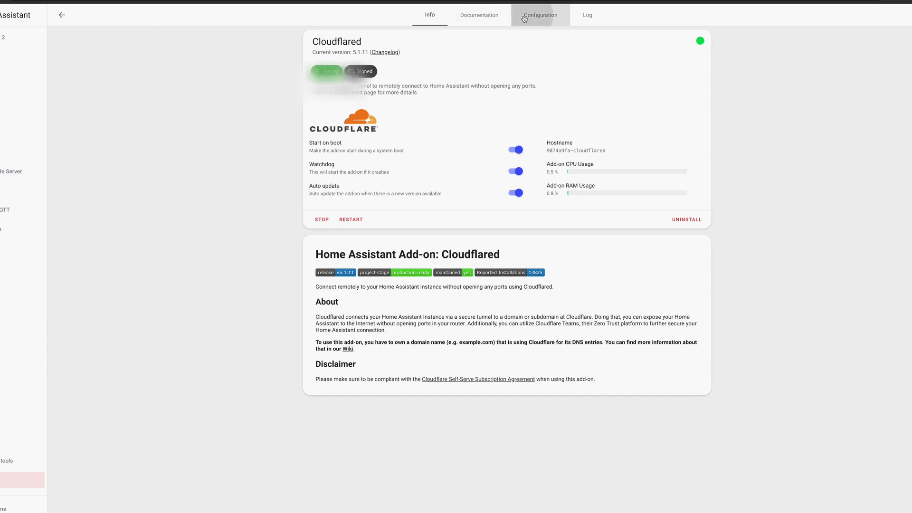
left_click_drag(366, 83, 284, 85)
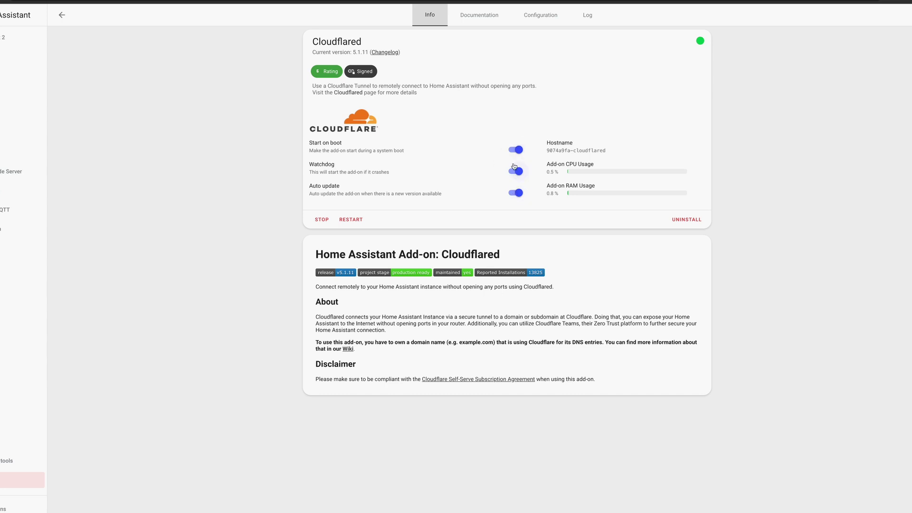
left_click(593, 20)
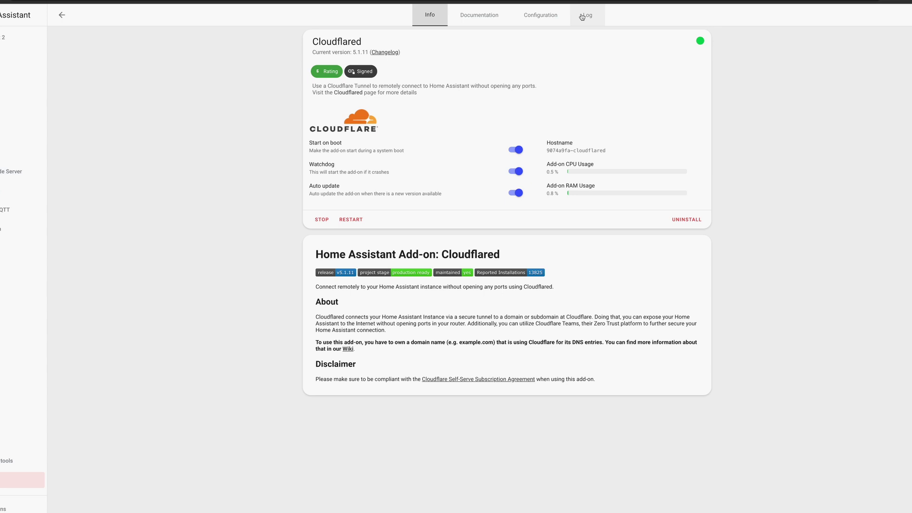
Copy the http trusted-proxy YAML snippet from the Cloudflared add-on documentation
left_click(494, 16)
scroll(427, 231, "down", 15)
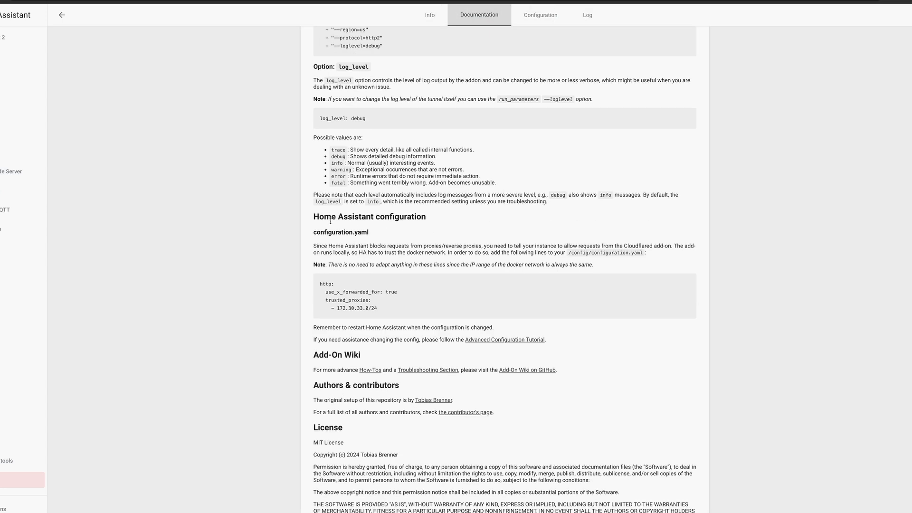
triple_click(330, 220)
left_click(349, 244)
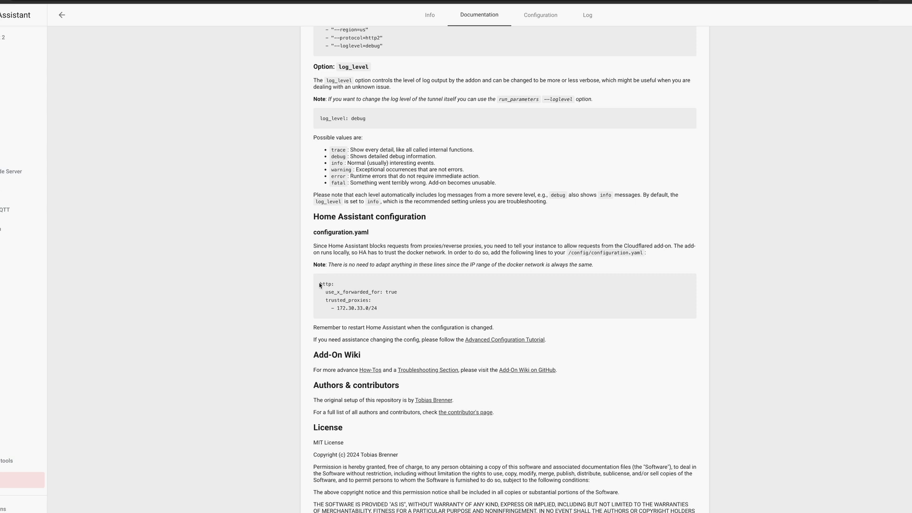
left_click_drag(319, 284, 383, 310)
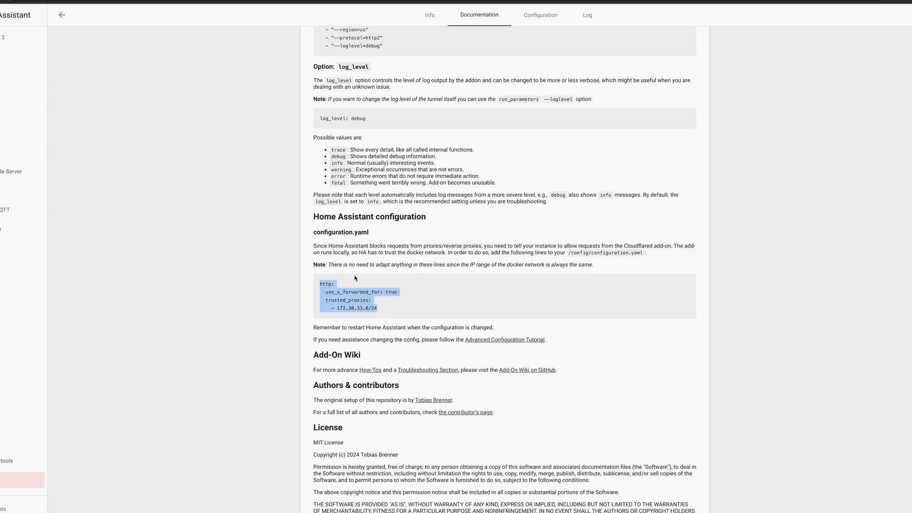
Confirm configuration.yaml trusts proxy 172.30.33.0/24 with forwarded headers and run the configuration check
left_click(10, 172)
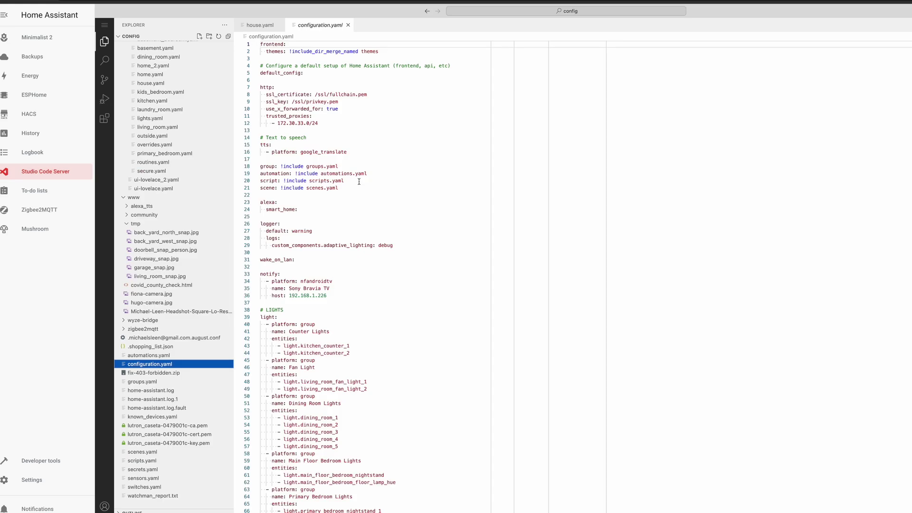
left_click_drag(342, 129, 260, 106)
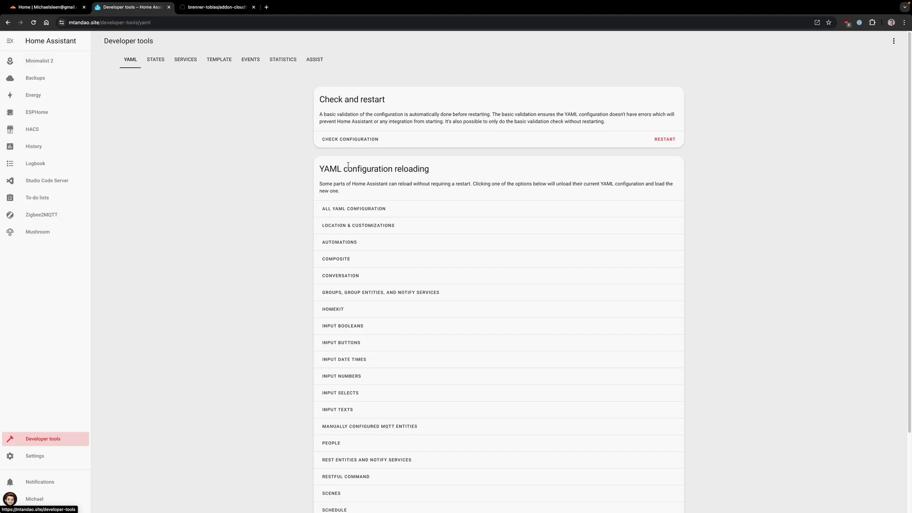
left_click(363, 139)
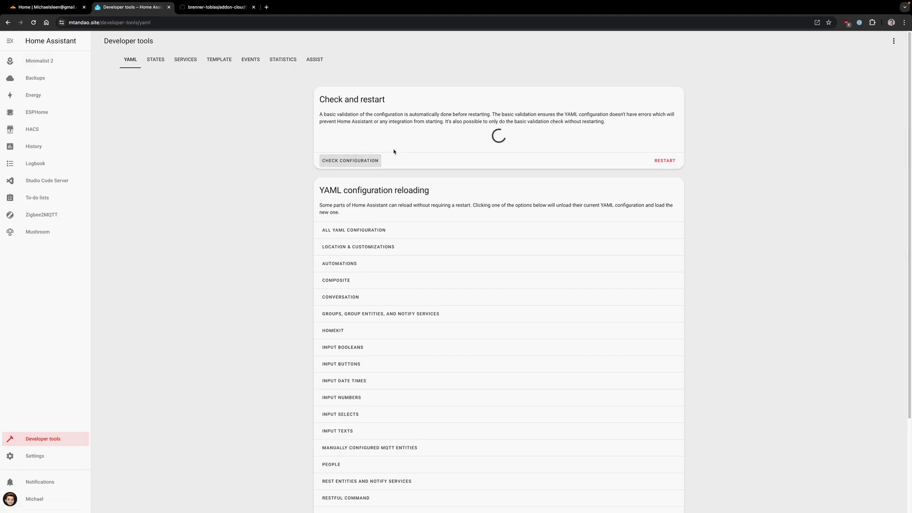
Restart Home Assistant so the 172.30.33.0/24 trusted-proxy settings take effect
left_click(667, 157)
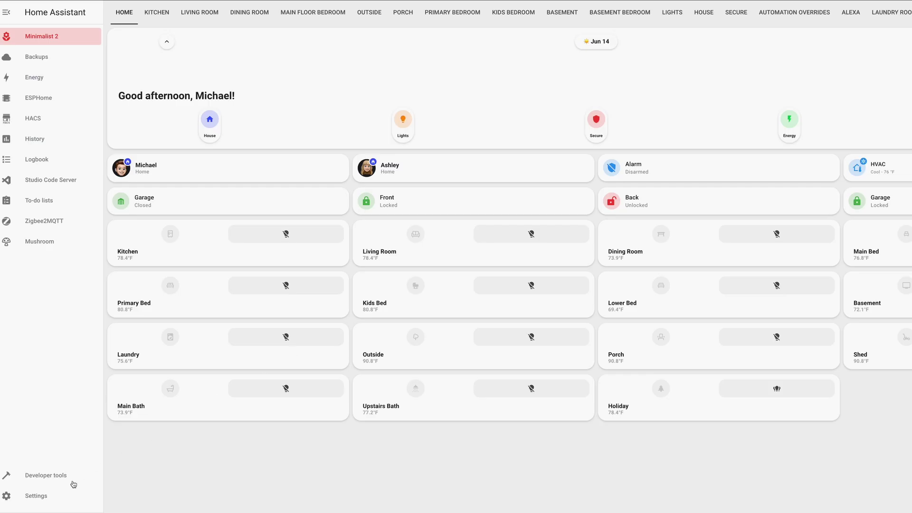
Open System > Network settings and highlight the Home Assistant URL card
left_click(71, 494)
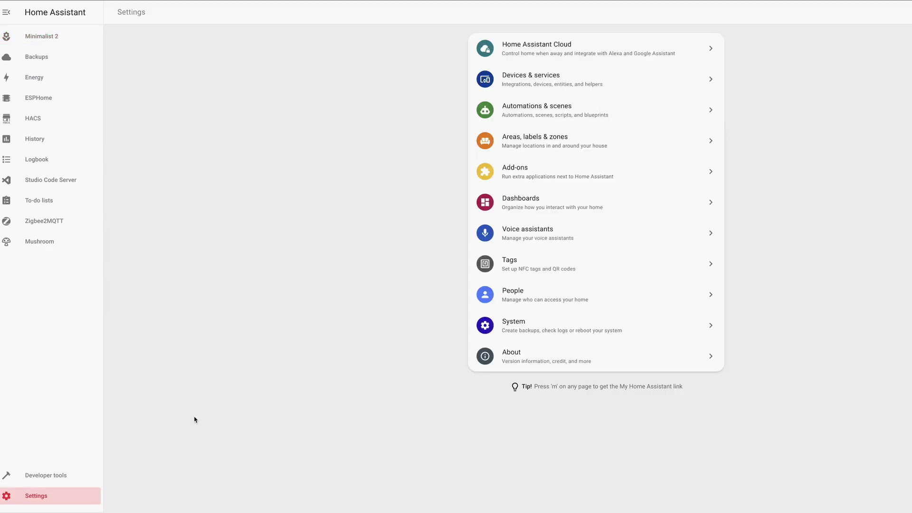
left_click(559, 323)
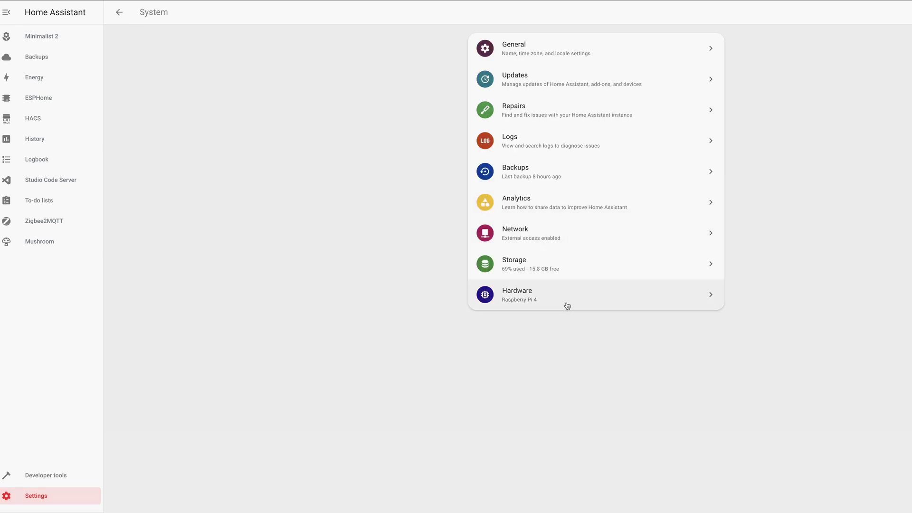
left_click(568, 243)
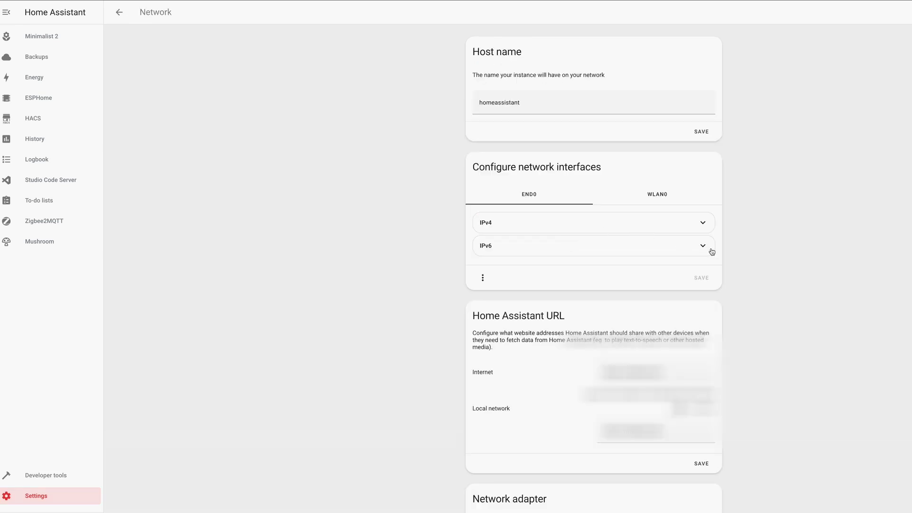
scroll(507, 270, "down", 1)
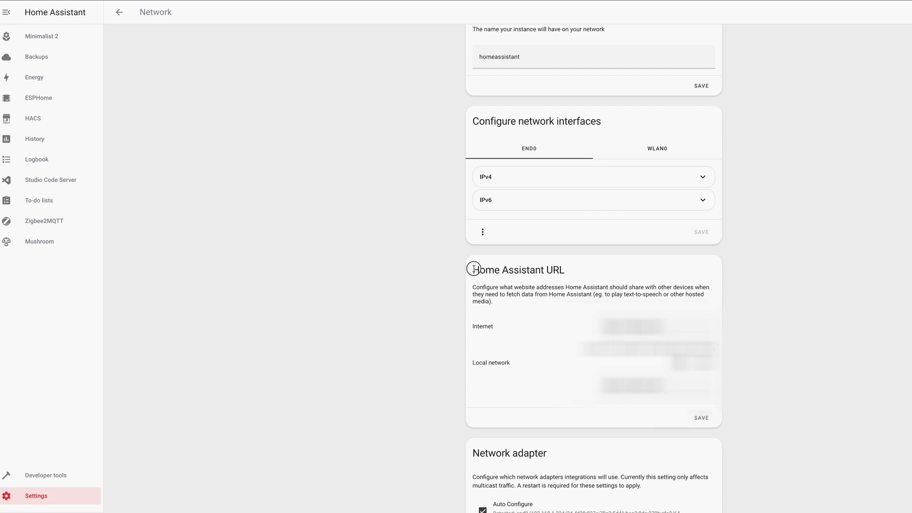
left_click_drag(559, 269, 609, 281)
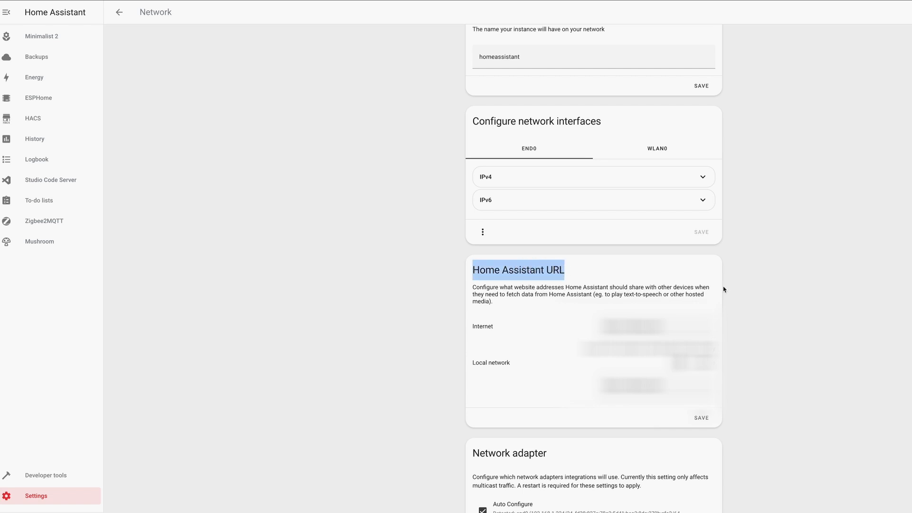
left_click(681, 285)
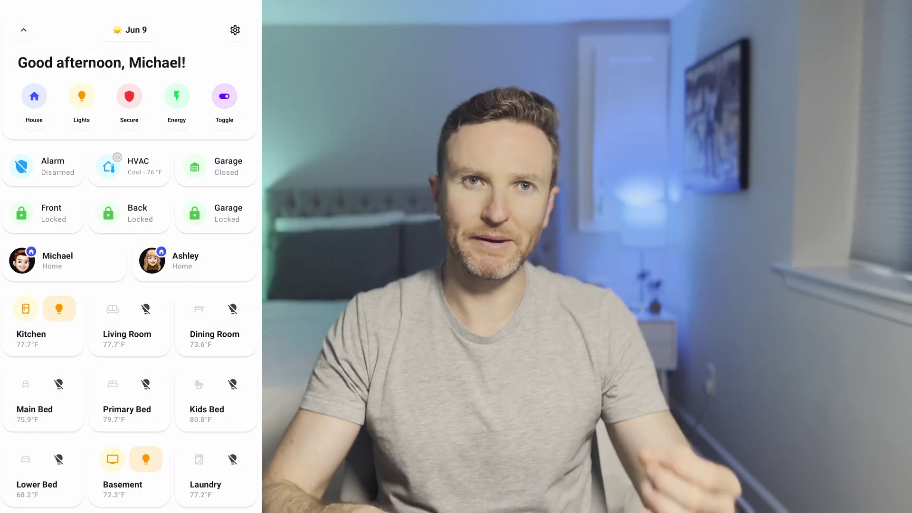
Check the Companion app's Home server, then show the doorbell notification's YAML image URL line
left_click(81, 461)
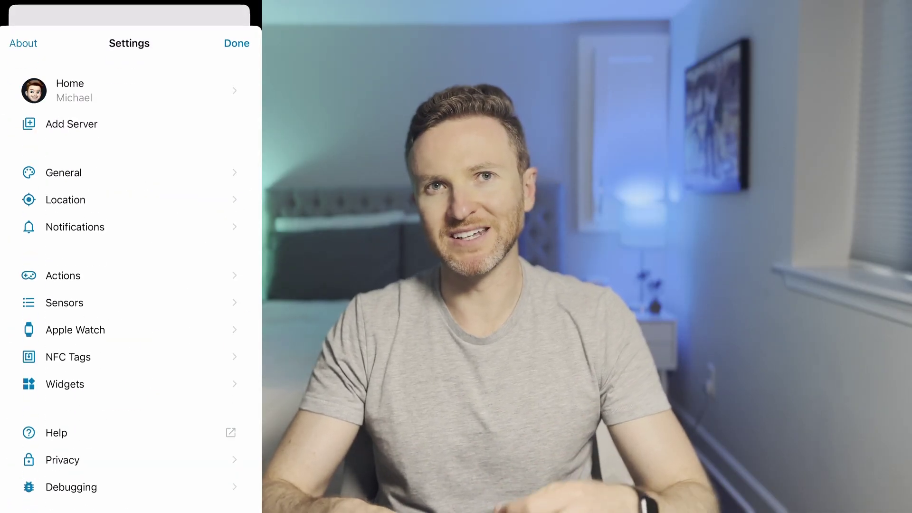
left_click(129, 77)
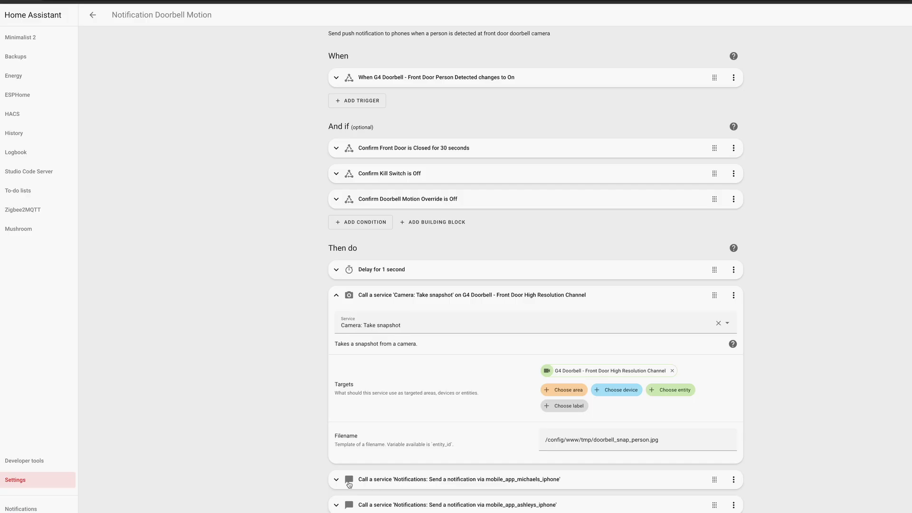
left_click(336, 479)
scroll(403, 446, "down", 4)
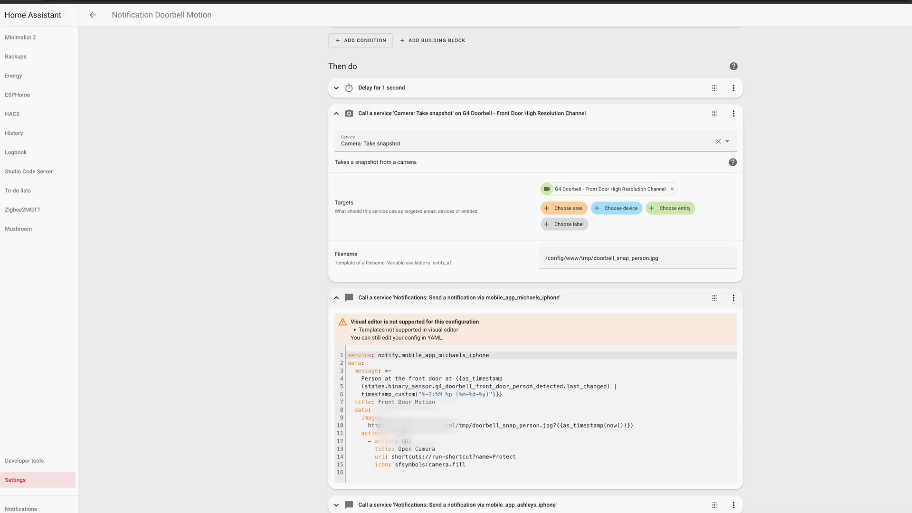
left_click(369, 425)
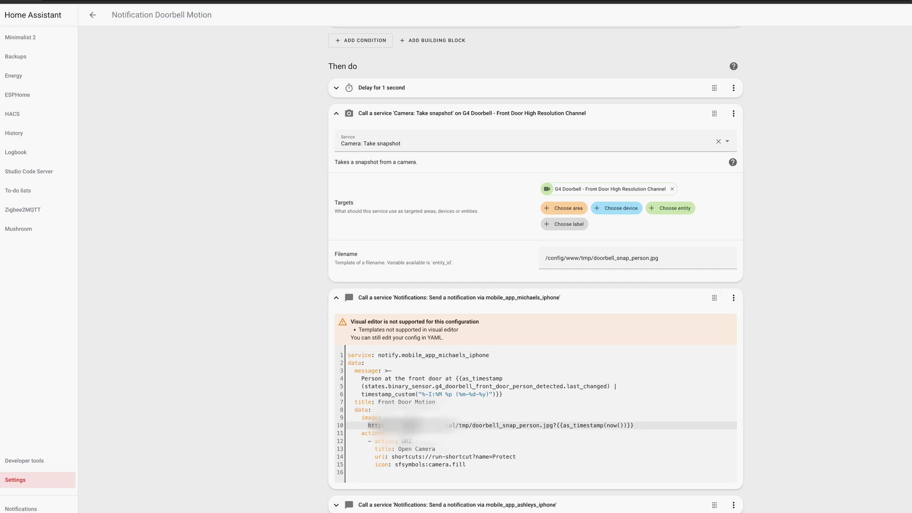